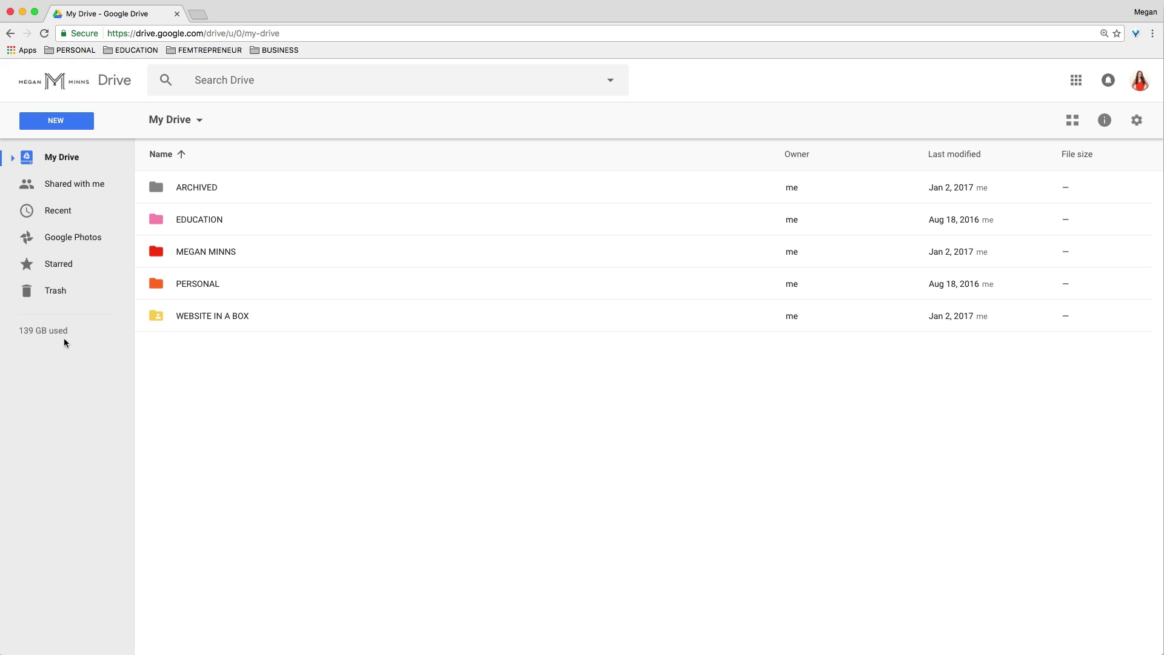
- Go through the top-level My Drive folders from ARCHIVED to WEBSITE IN A BOX and open the red business folder
mouse_move(66, 337)
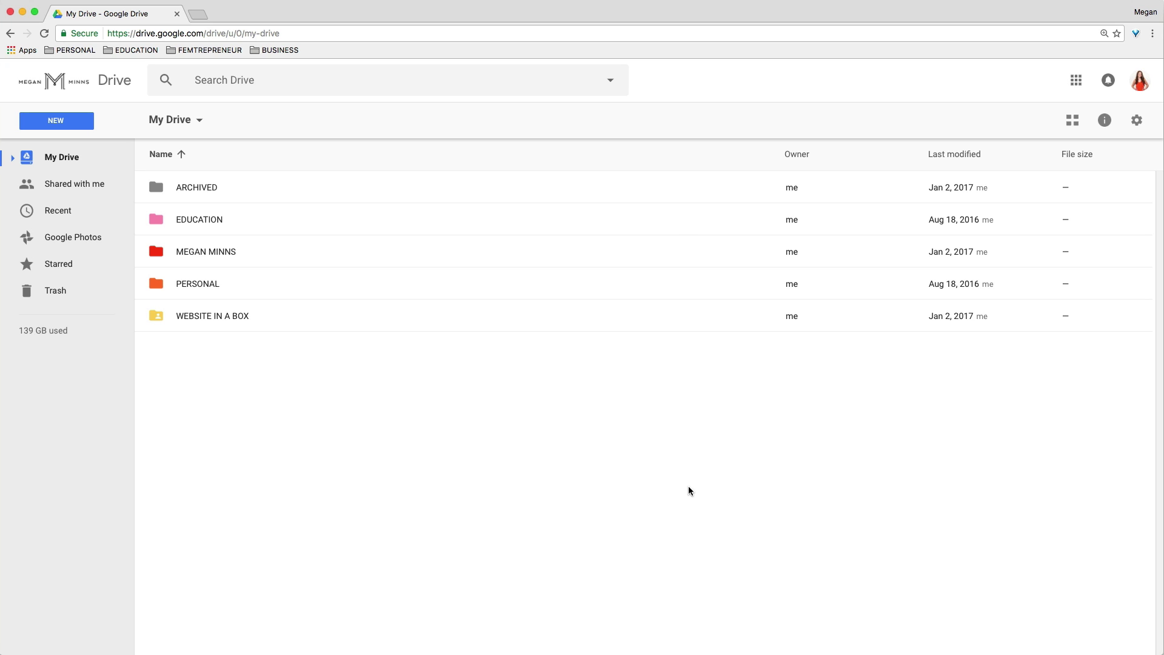
left_click(351, 193)
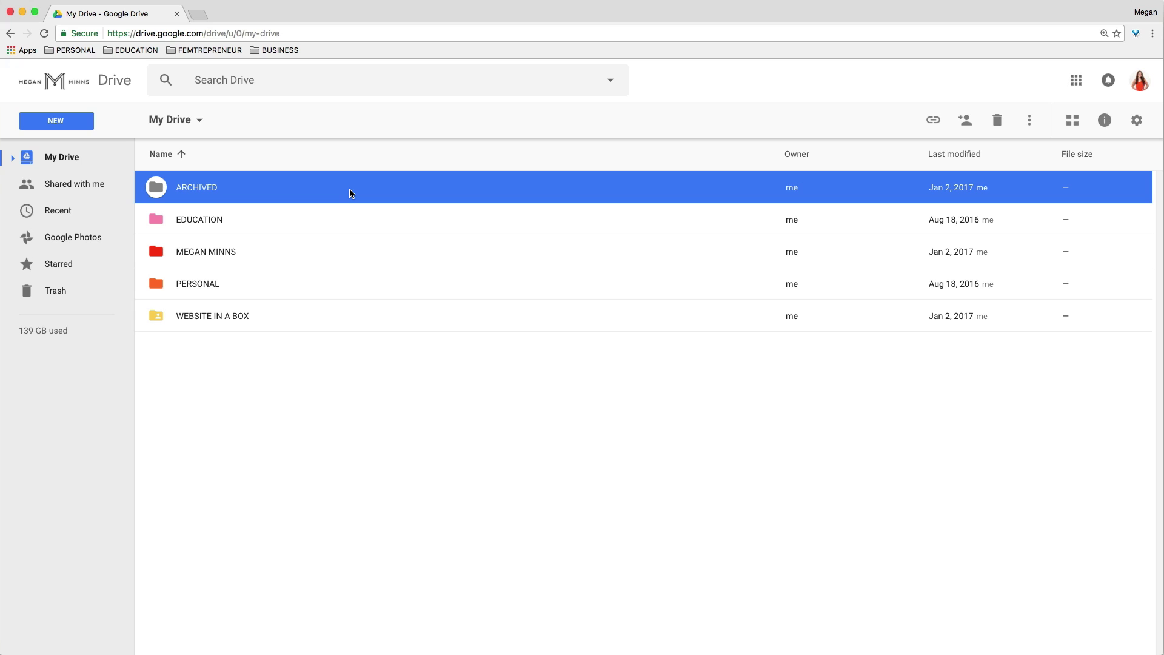
left_click(417, 230)
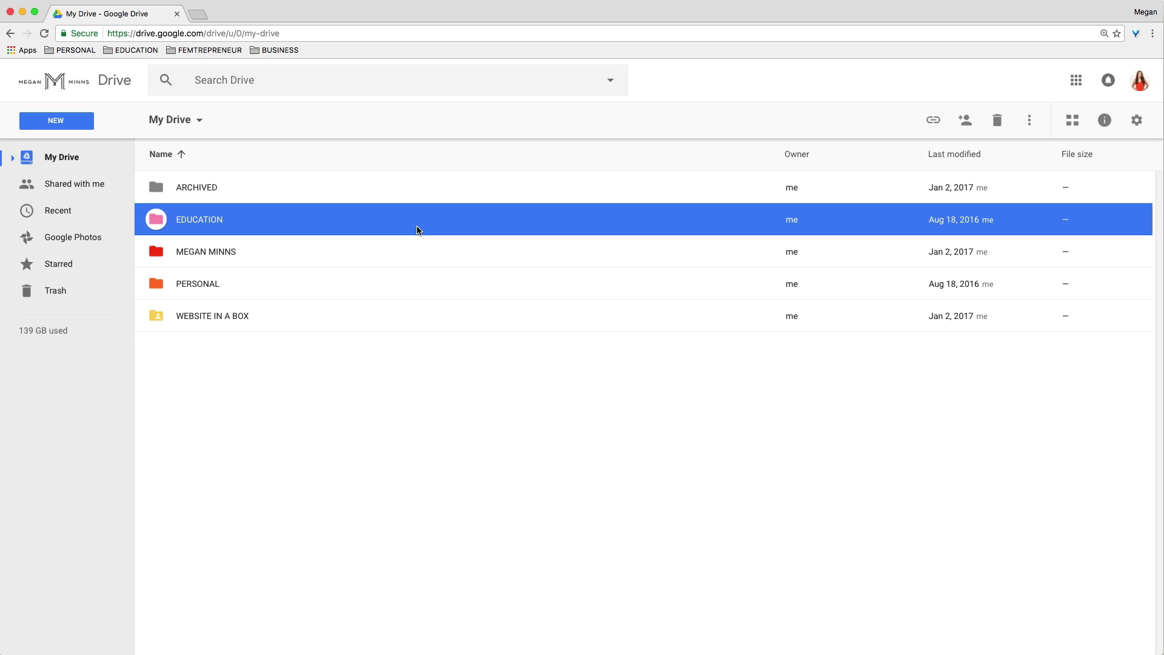
left_click(423, 255)
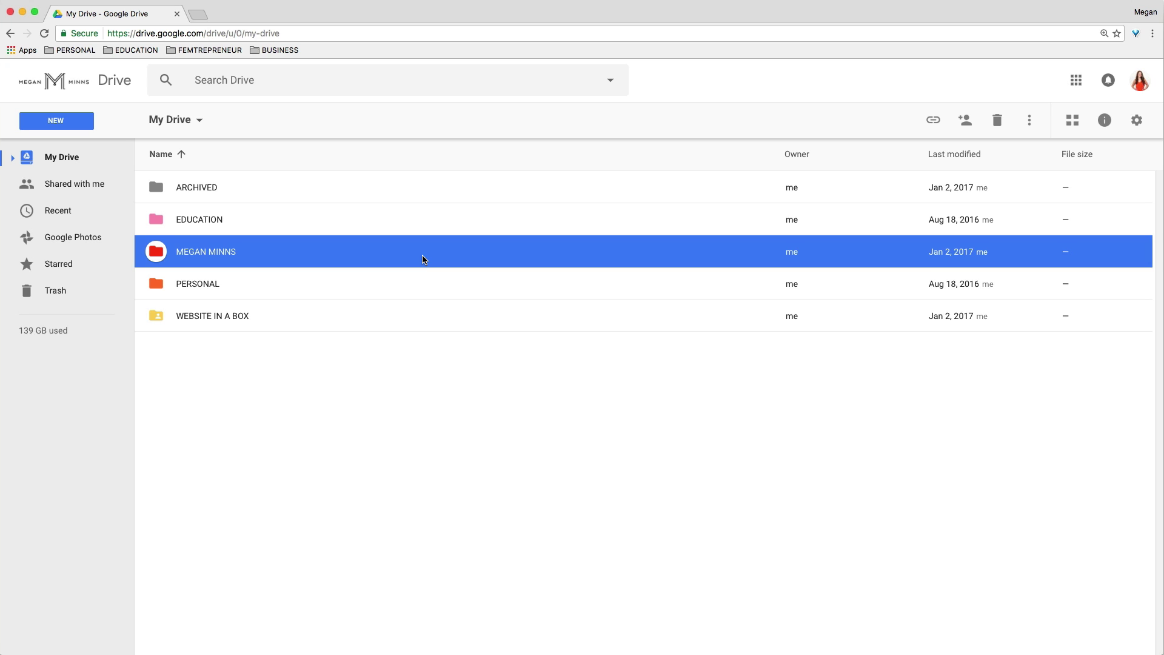
left_click(428, 288)
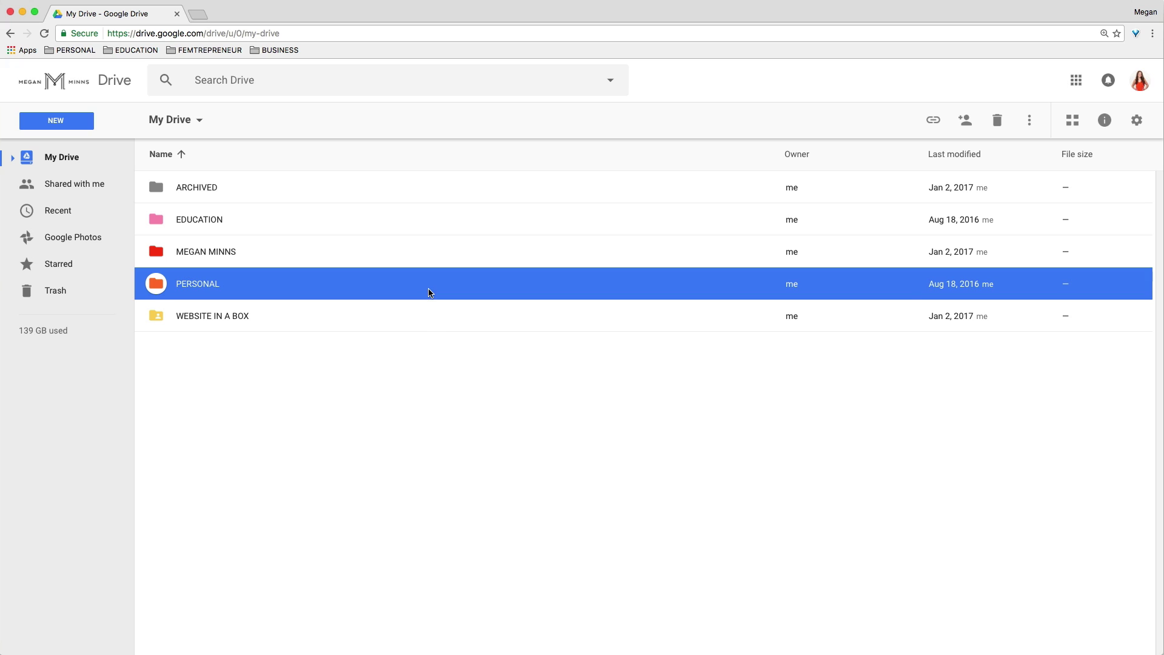
left_click(429, 328)
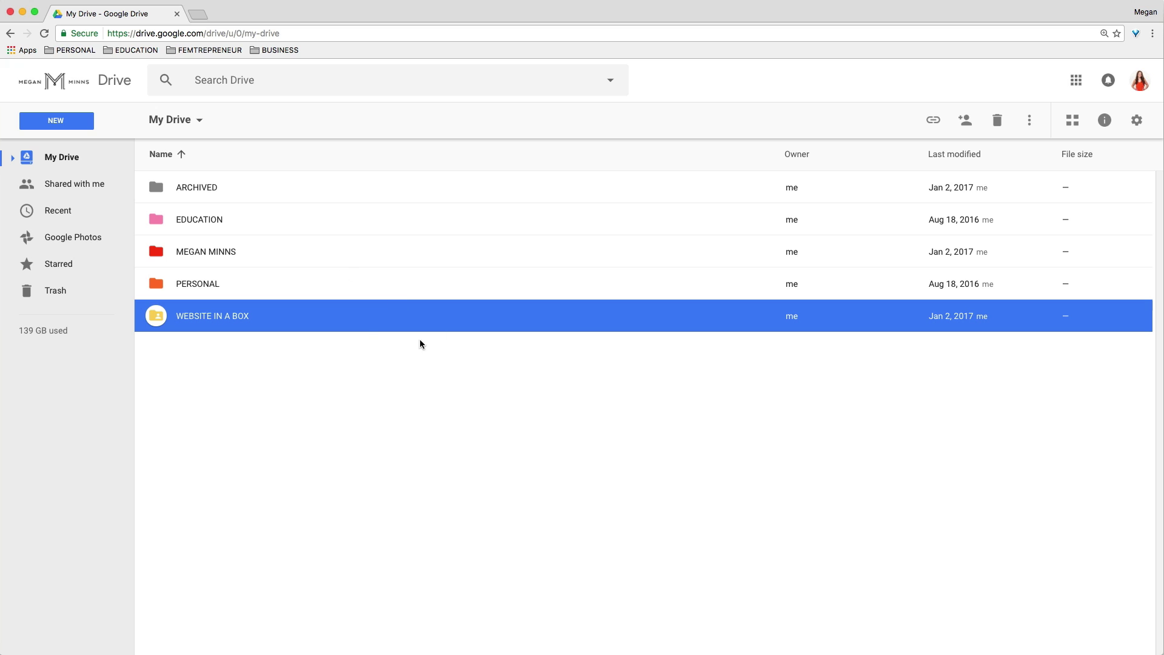
left_click(292, 260)
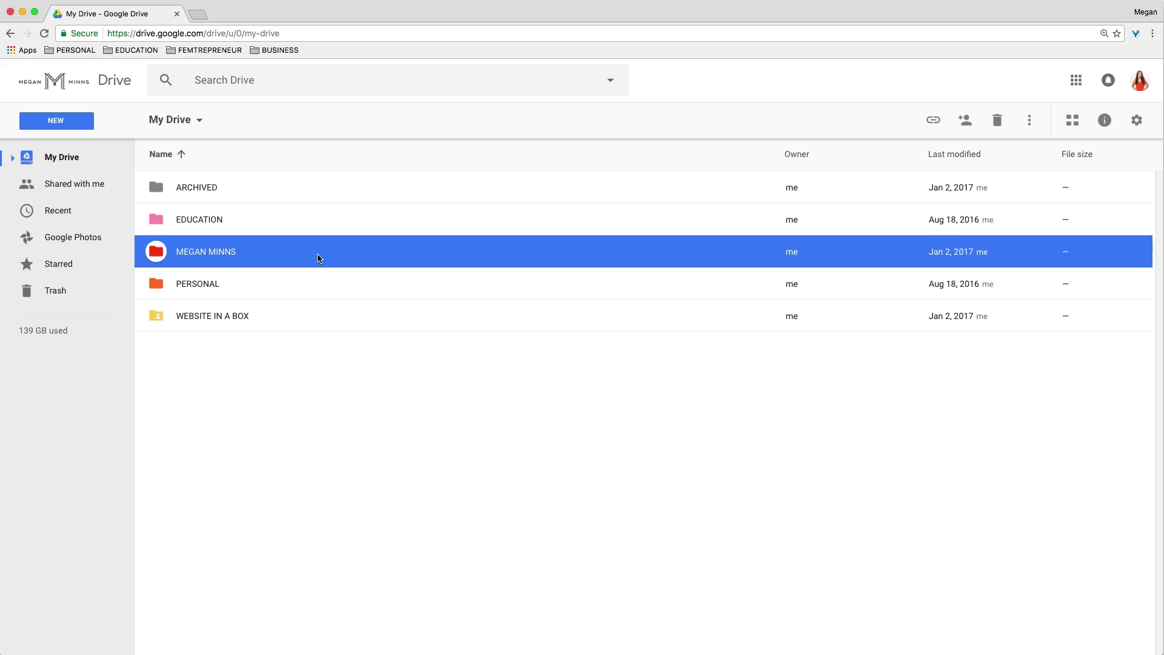
double_click(319, 259)
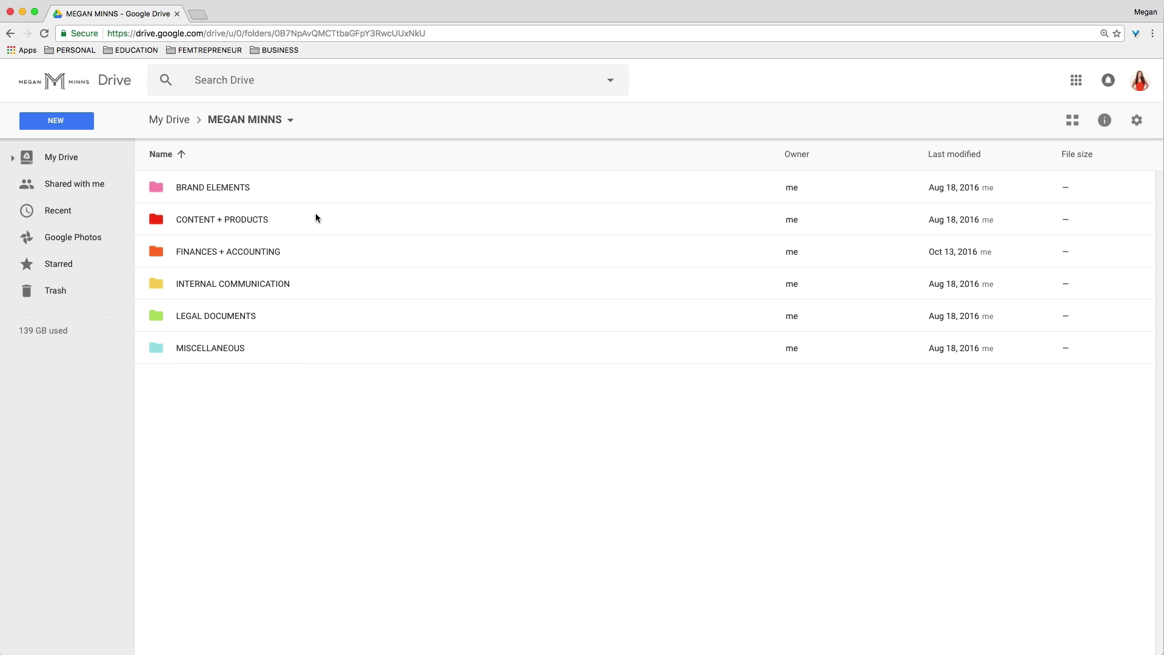
- Look through the BRAND ELEMENTS subfolders, including STYLED STOCK and WEBSITE, and return to the parent business folder
double_click(303, 188)
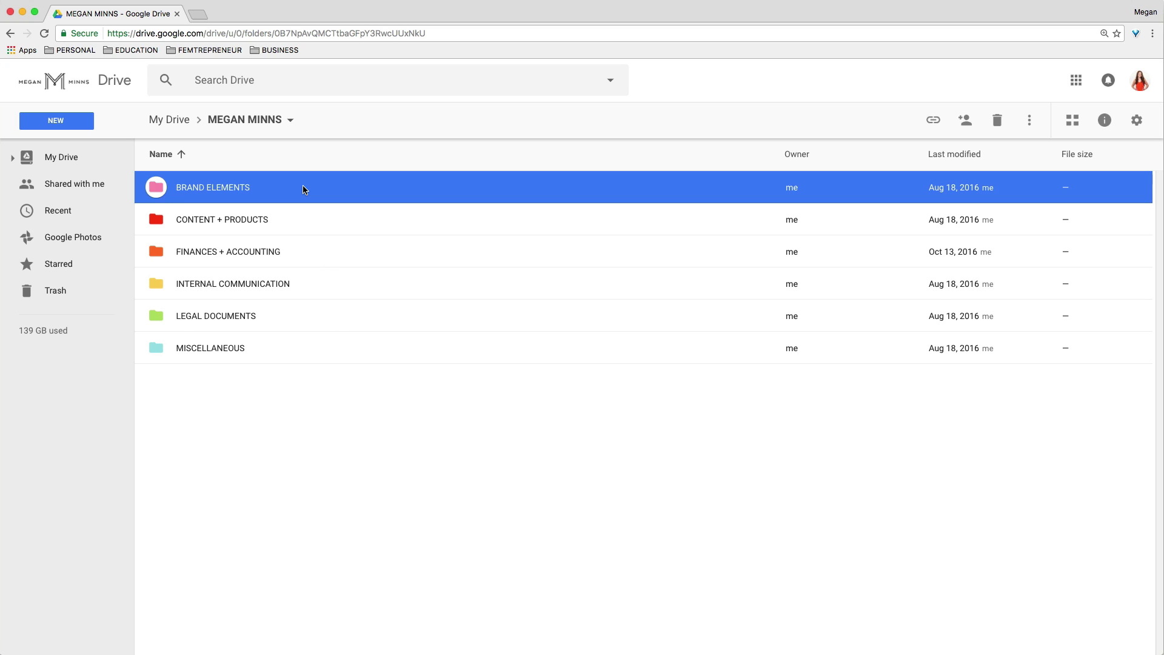
scroll(334, 318, "down", 1)
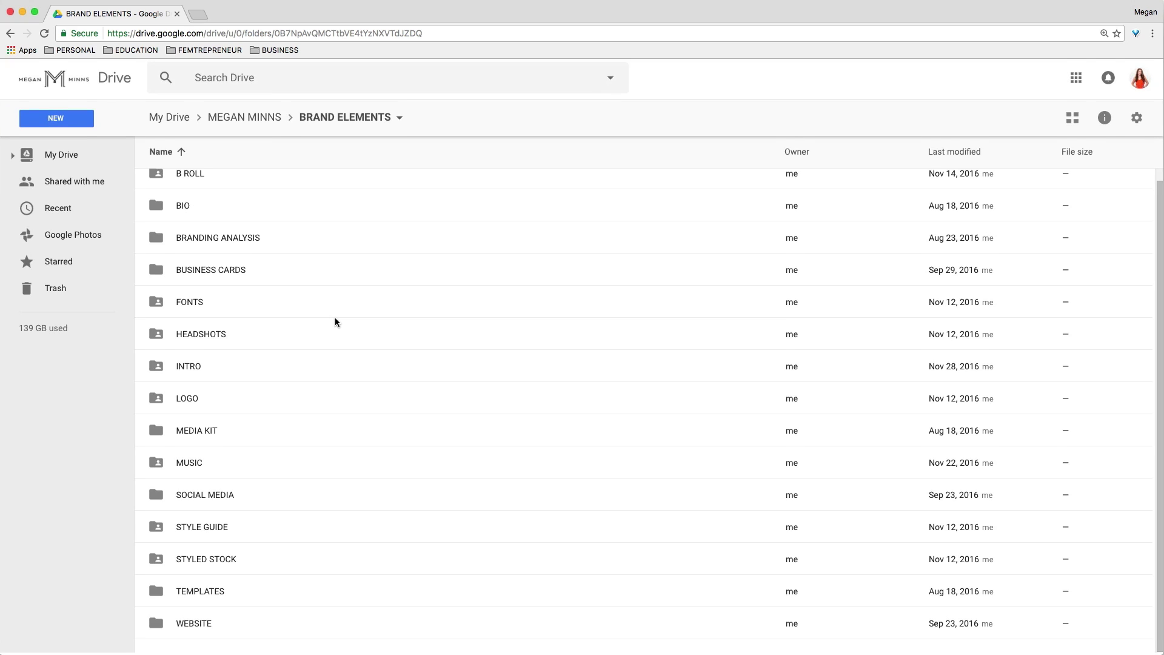
scroll(335, 318, "up", 1)
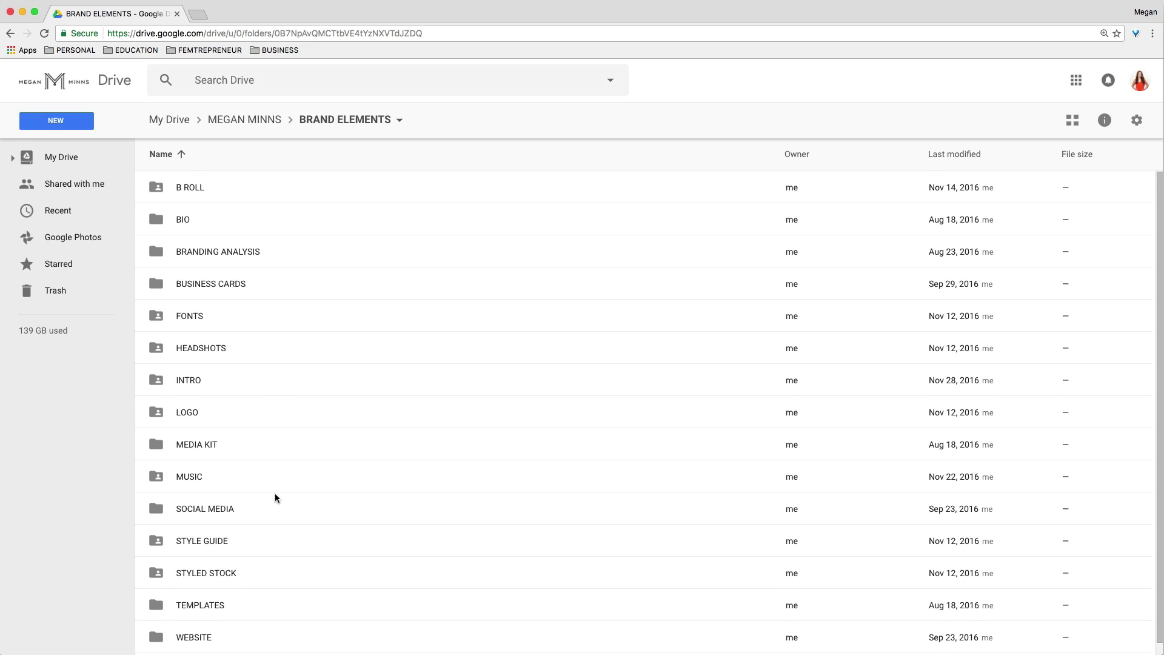
scroll(275, 496, "down", 1)
left_click(296, 557)
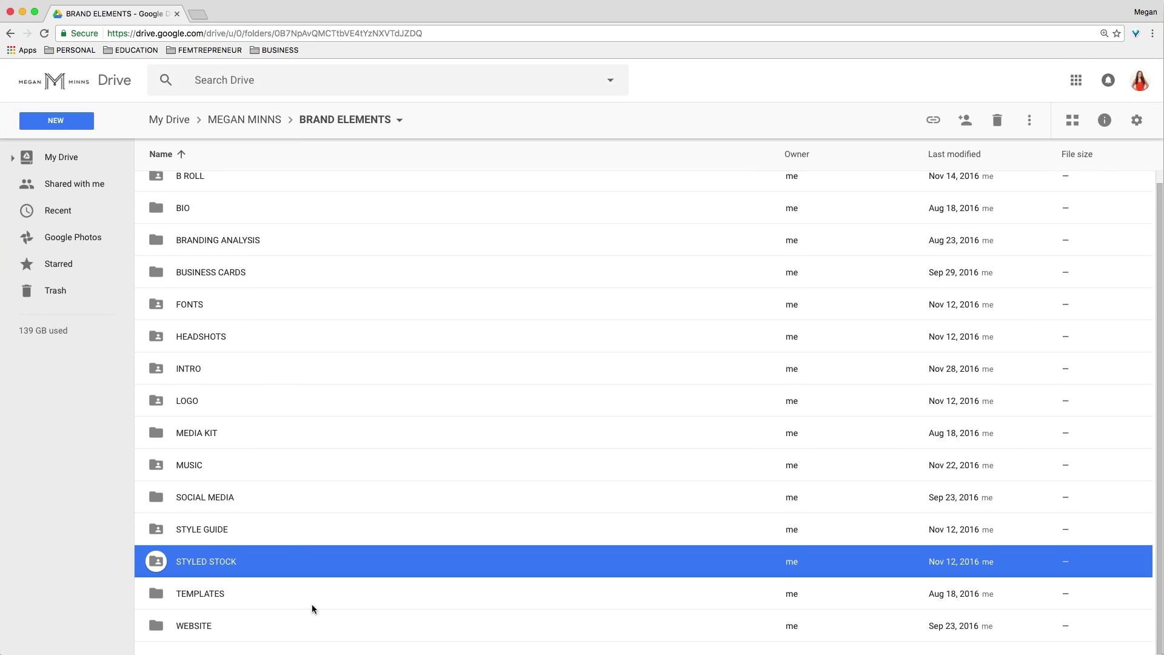
left_click(270, 625)
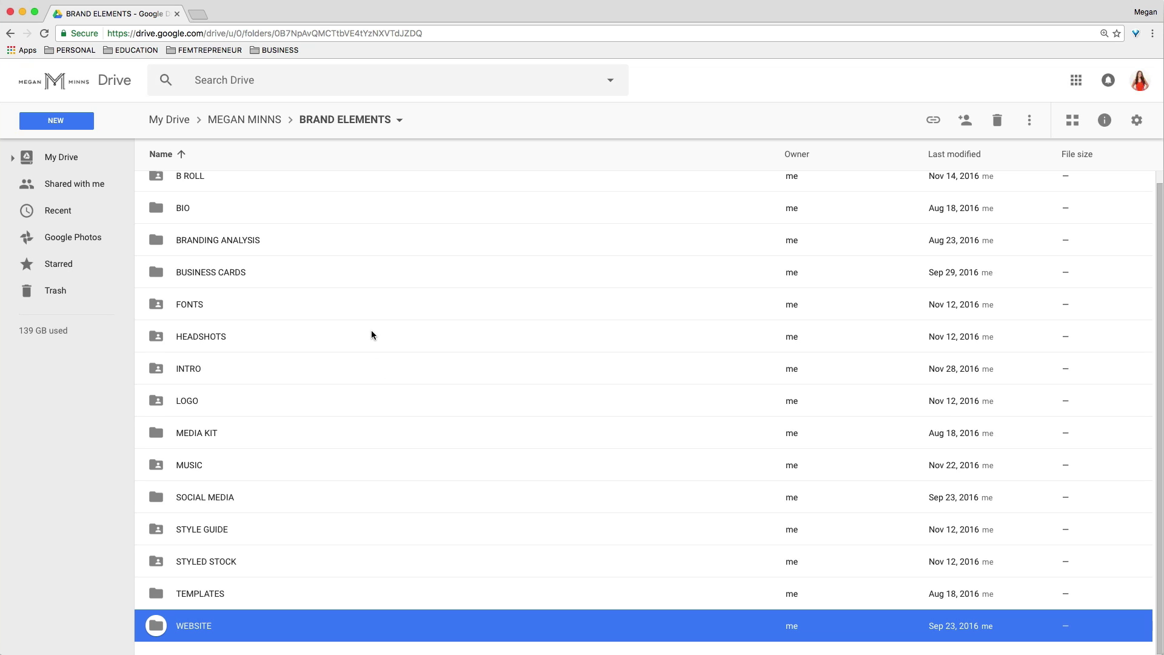
scroll(371, 331, "up", 1)
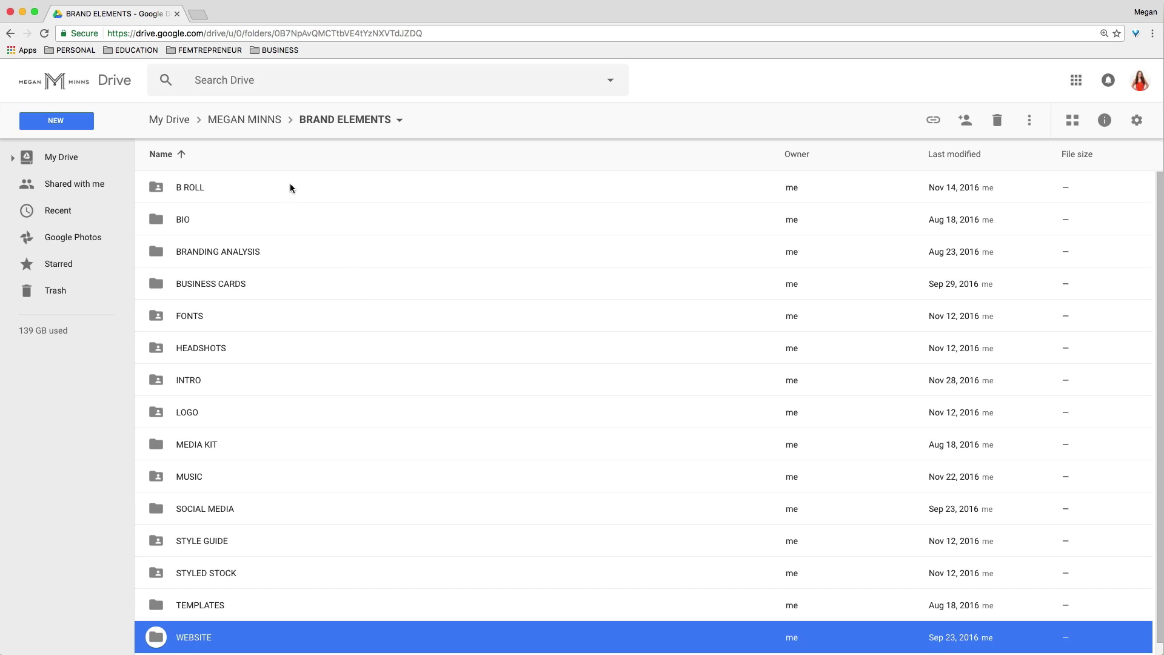
left_click(249, 121)
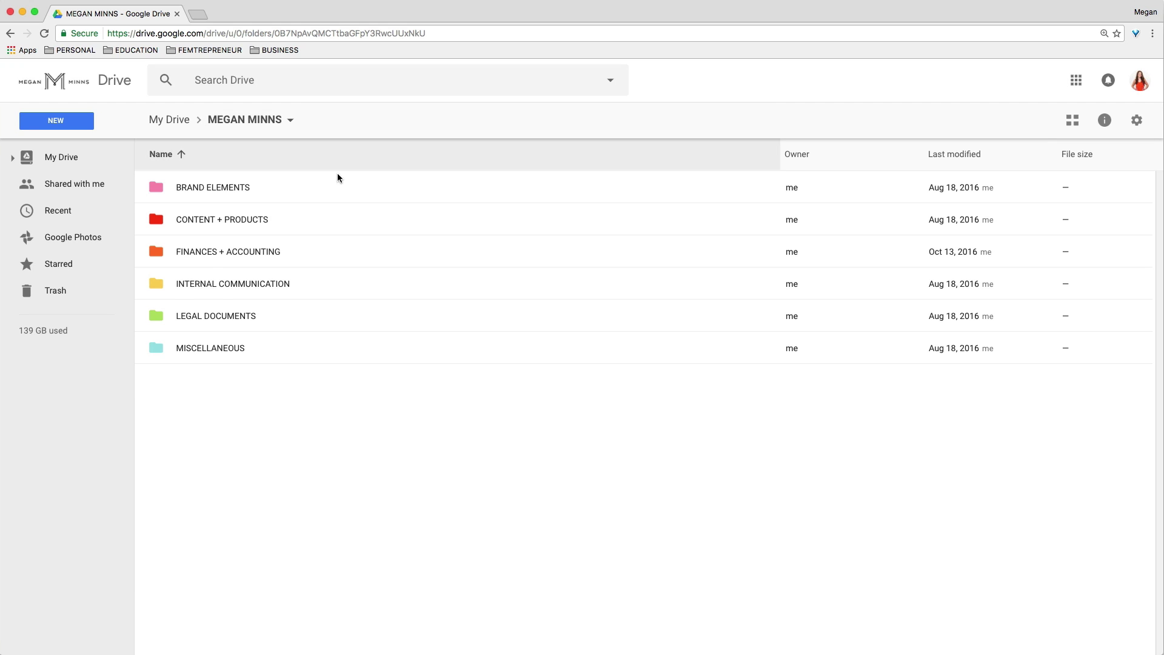
- Look through the CONTENT + PRODUCTS folder, including EBOOKS and EMAIL COURSES, and return to the parent business folder
double_click(330, 222)
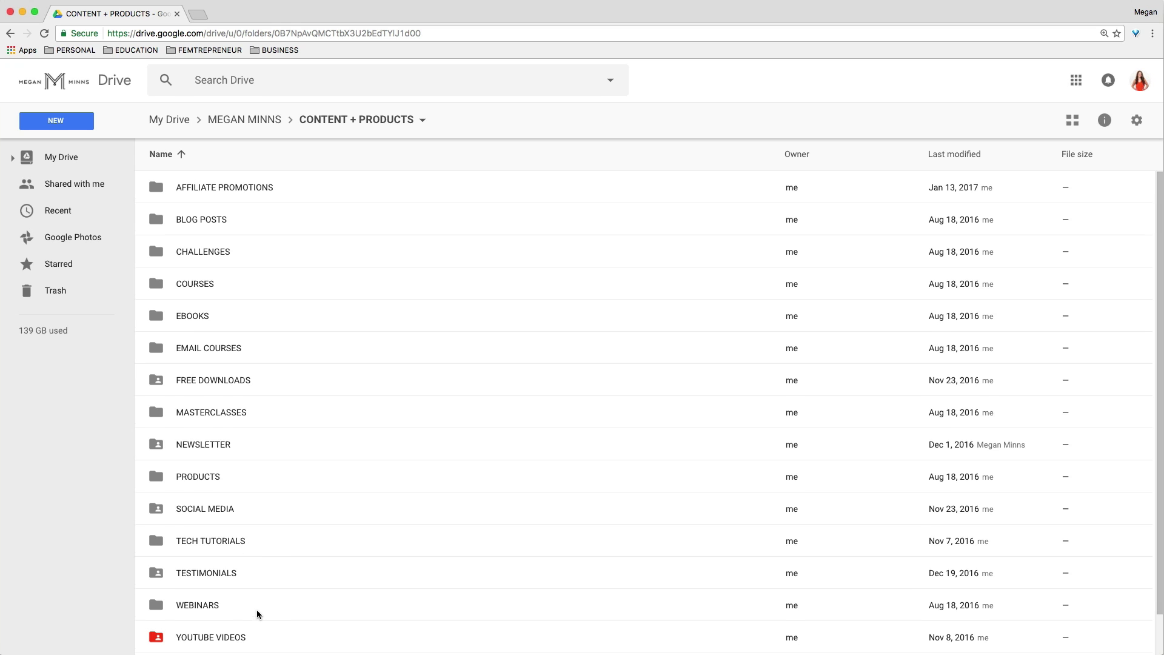
scroll(257, 613, "down", 2)
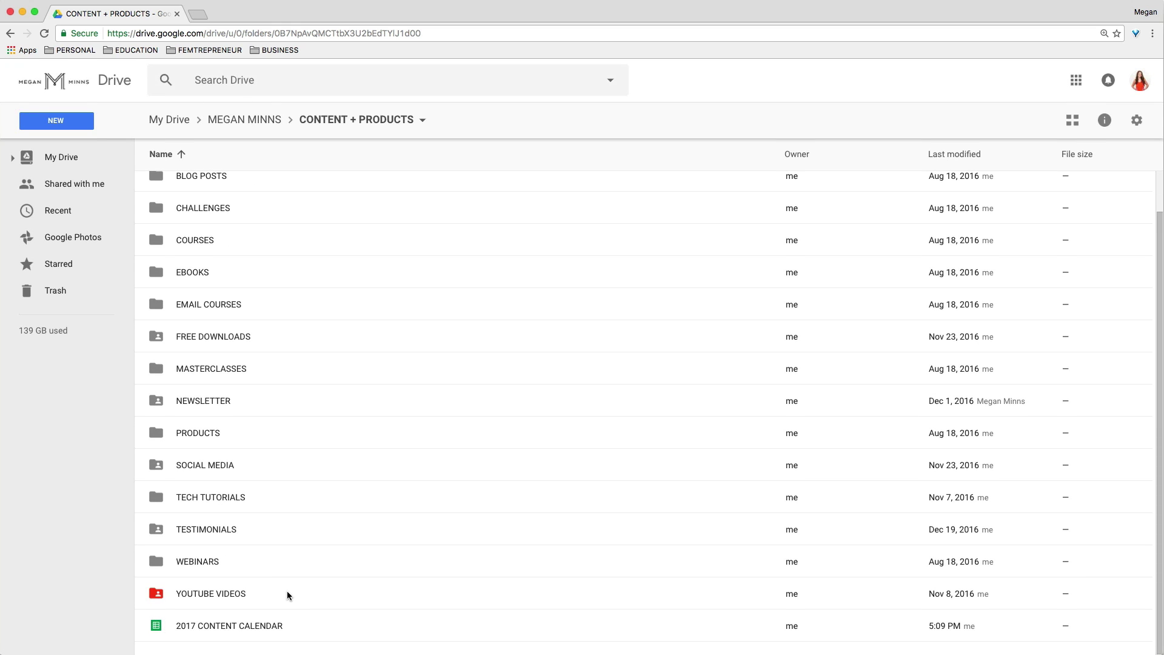
scroll(303, 440, "up", 2)
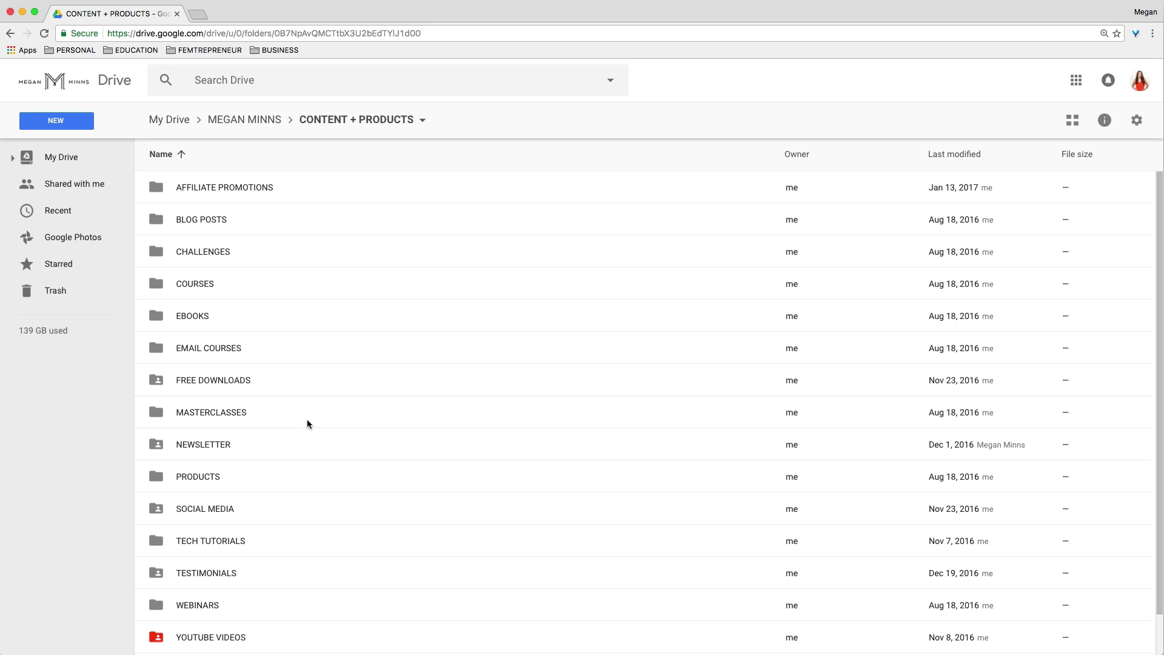
left_click(276, 313)
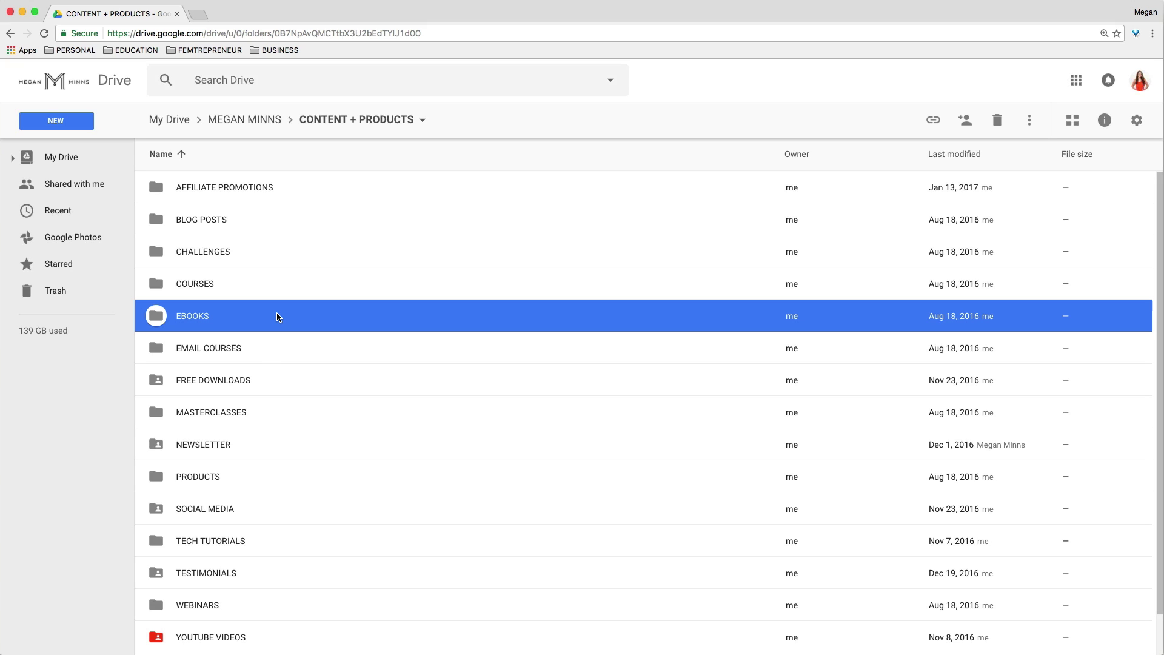
left_click(284, 344)
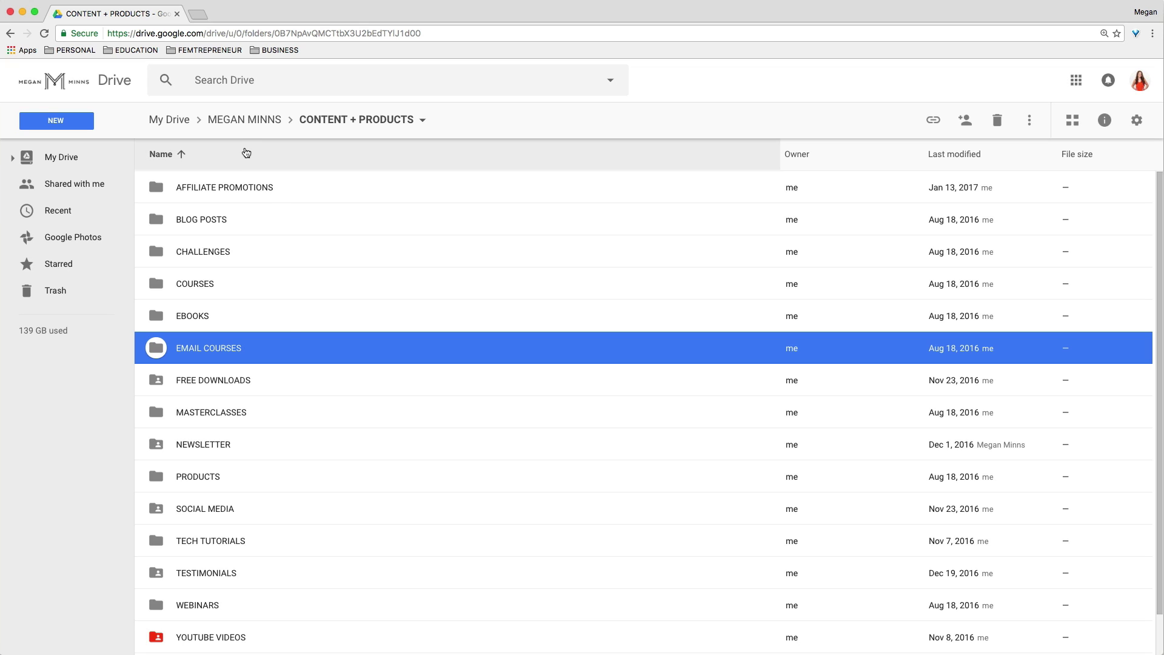
left_click(243, 121)
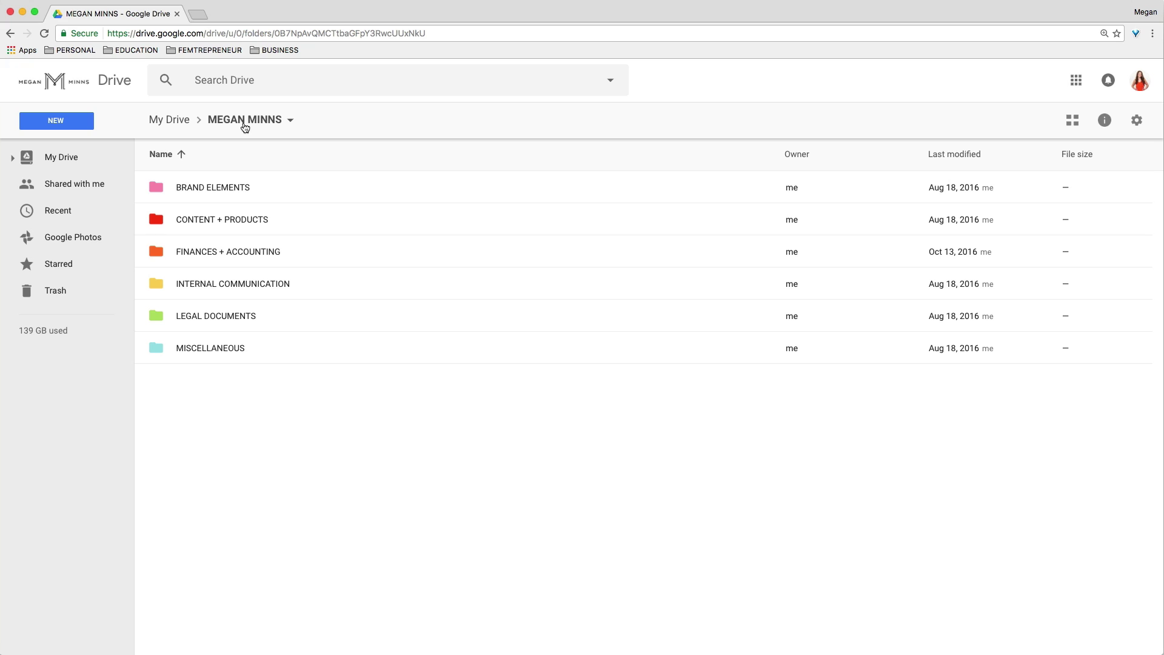
- Check the contents of FINANCES + ACCOUNTING and of INTERNAL COMMUNICATION with its OPERATIONS subfolder, ending back in the business folder
double_click(319, 253)
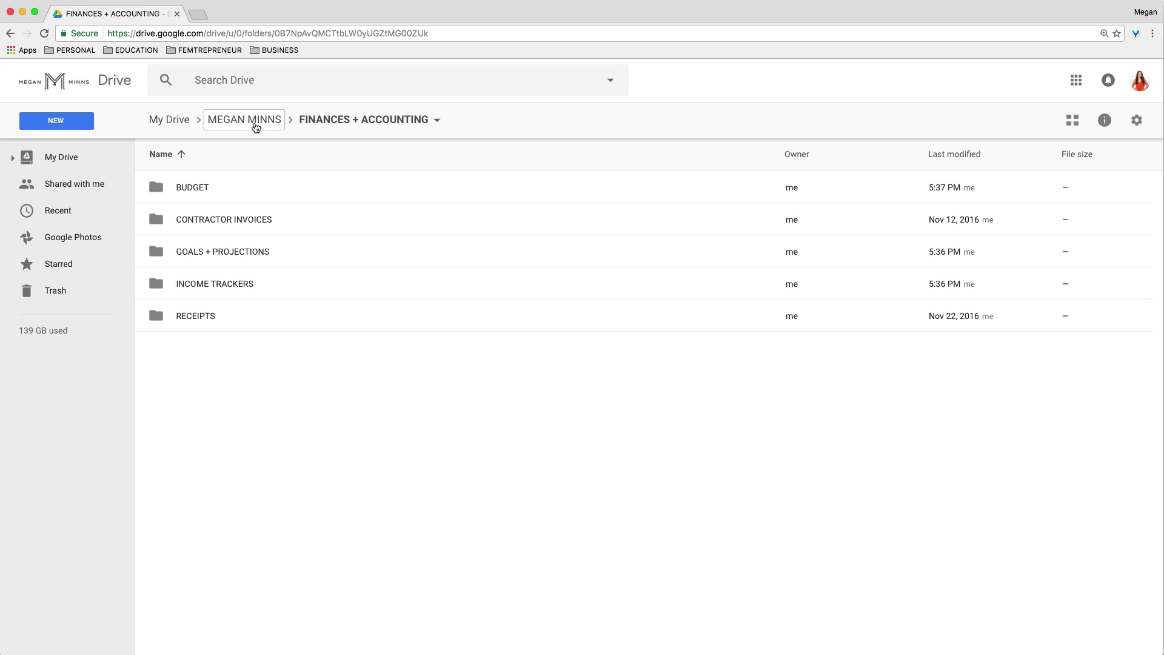
left_click(255, 127)
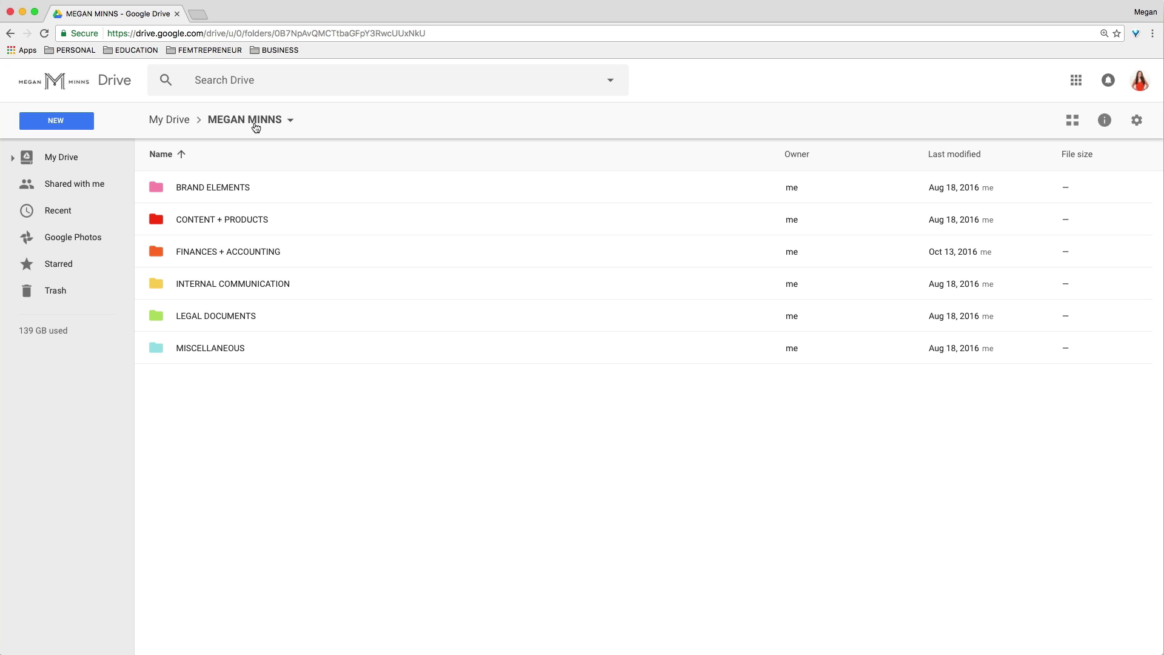
double_click(335, 289)
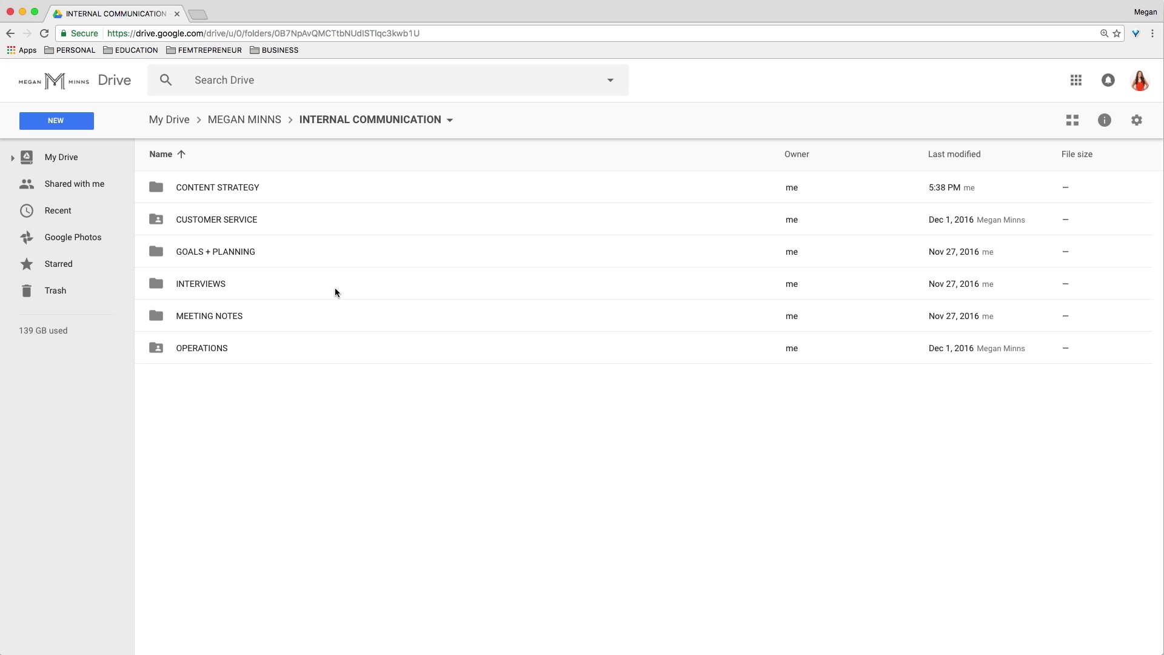
left_click(279, 192)
left_click(345, 233)
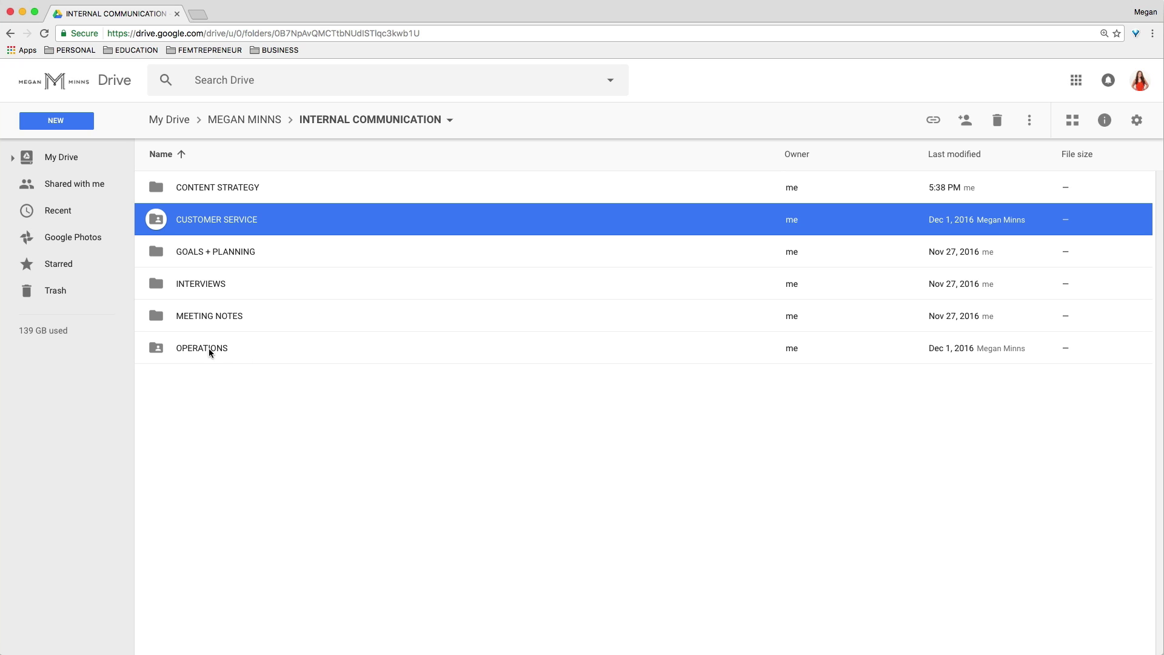
double_click(262, 356)
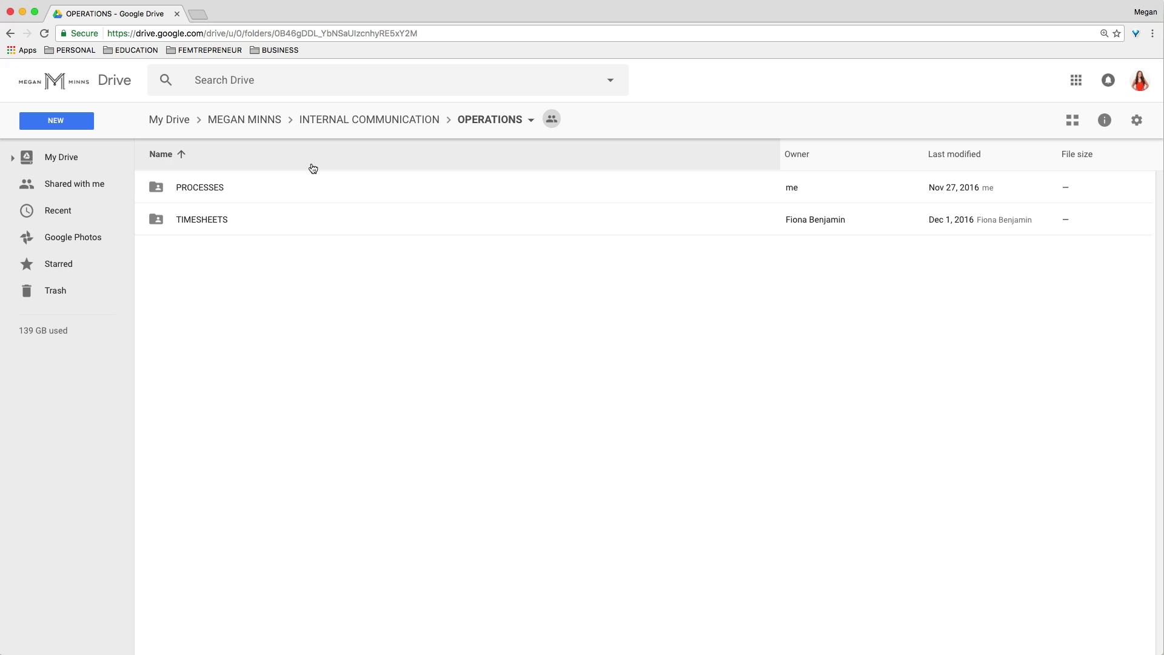
left_click(403, 119)
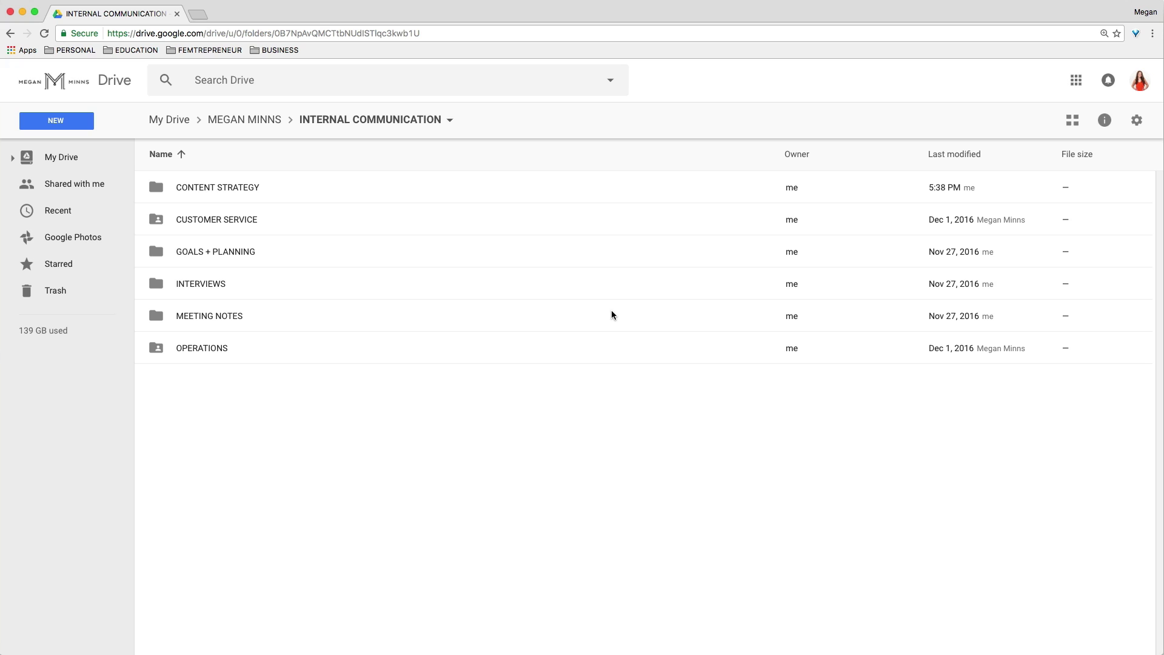
left_click(257, 121)
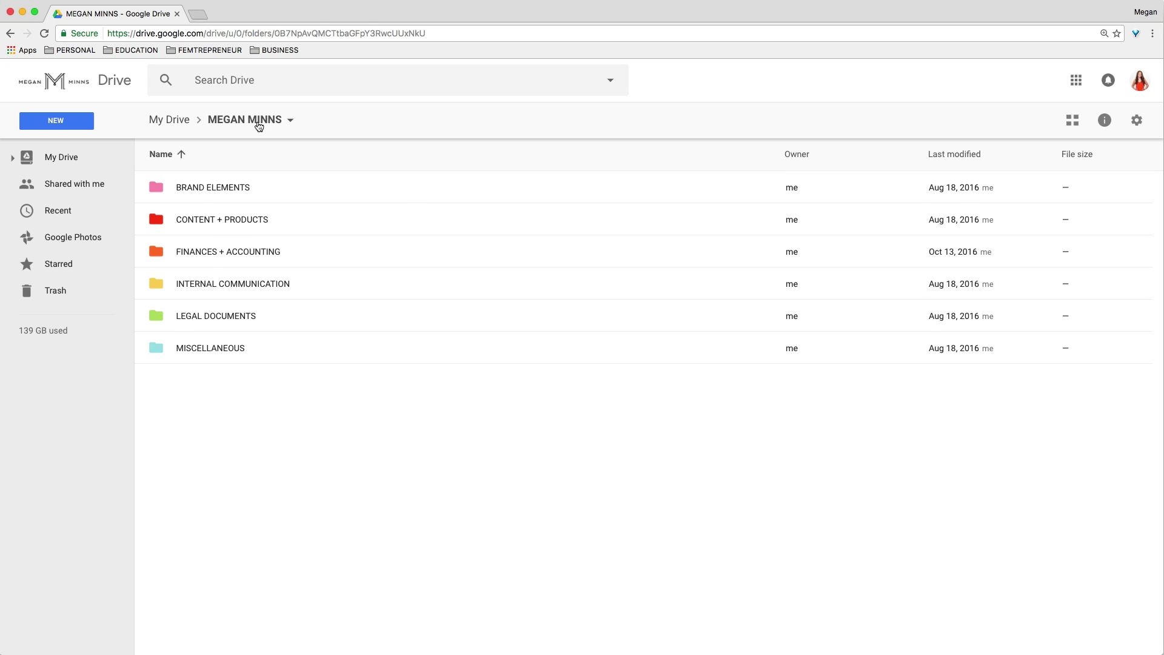
- Check the contents of LEGAL DOCUMENTS and of MISCELLANEOUS, including REBRANDING, RESEARCH + INSPIRATION and TO FILE, ending back in the business folder
double_click(394, 328)
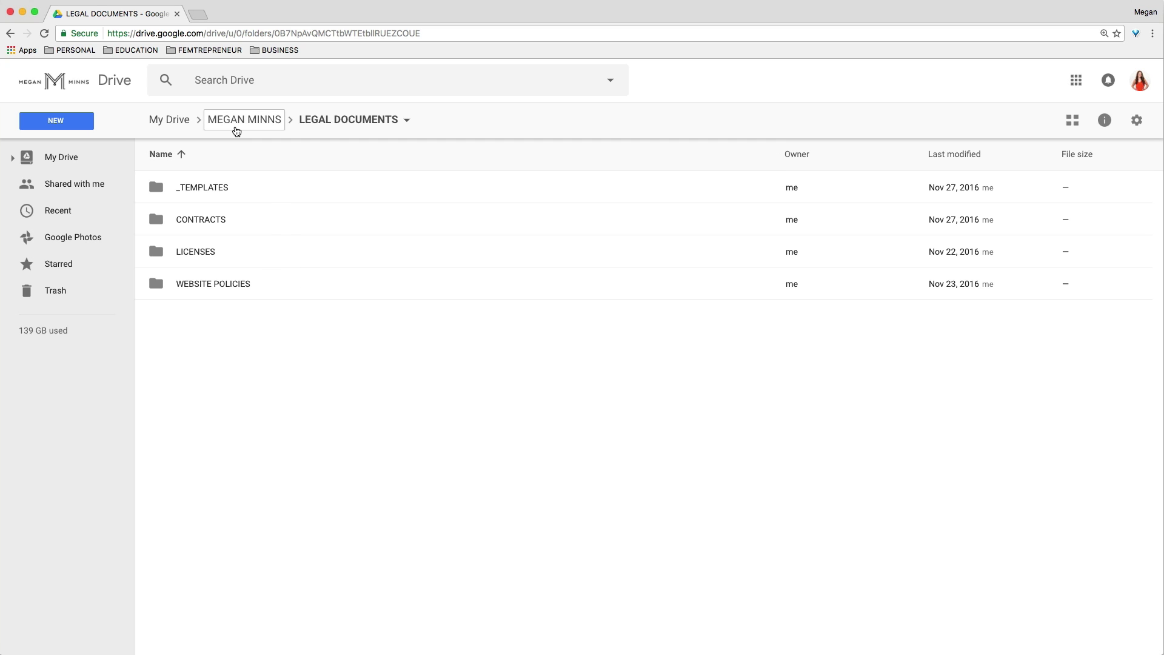
left_click(237, 131)
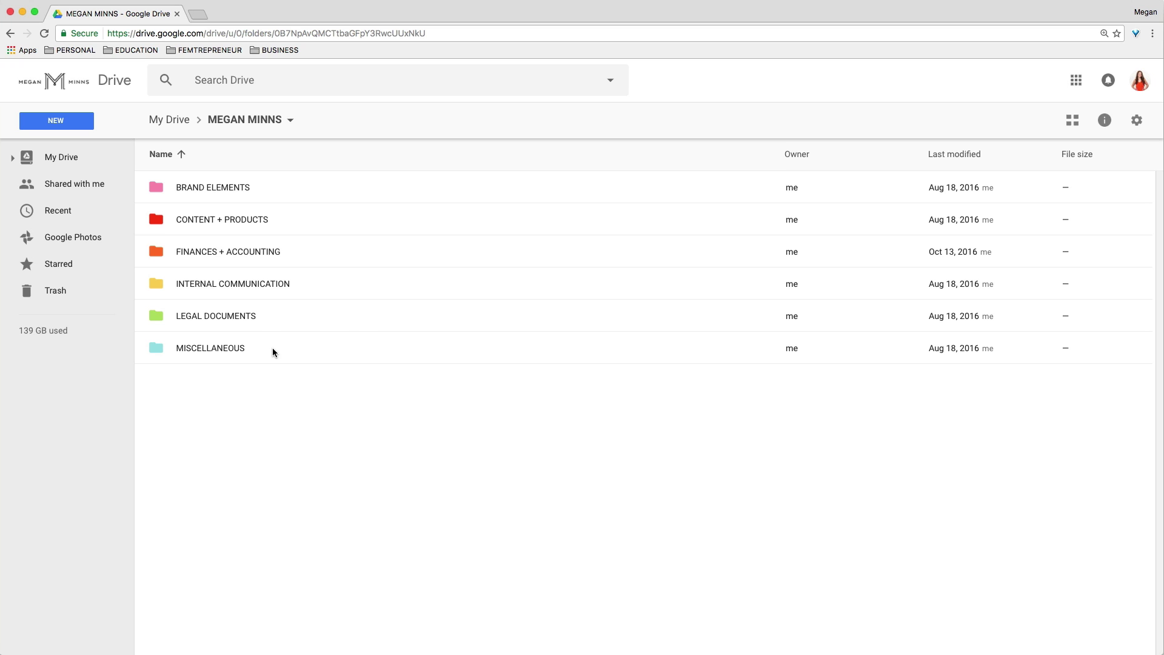
double_click(346, 357)
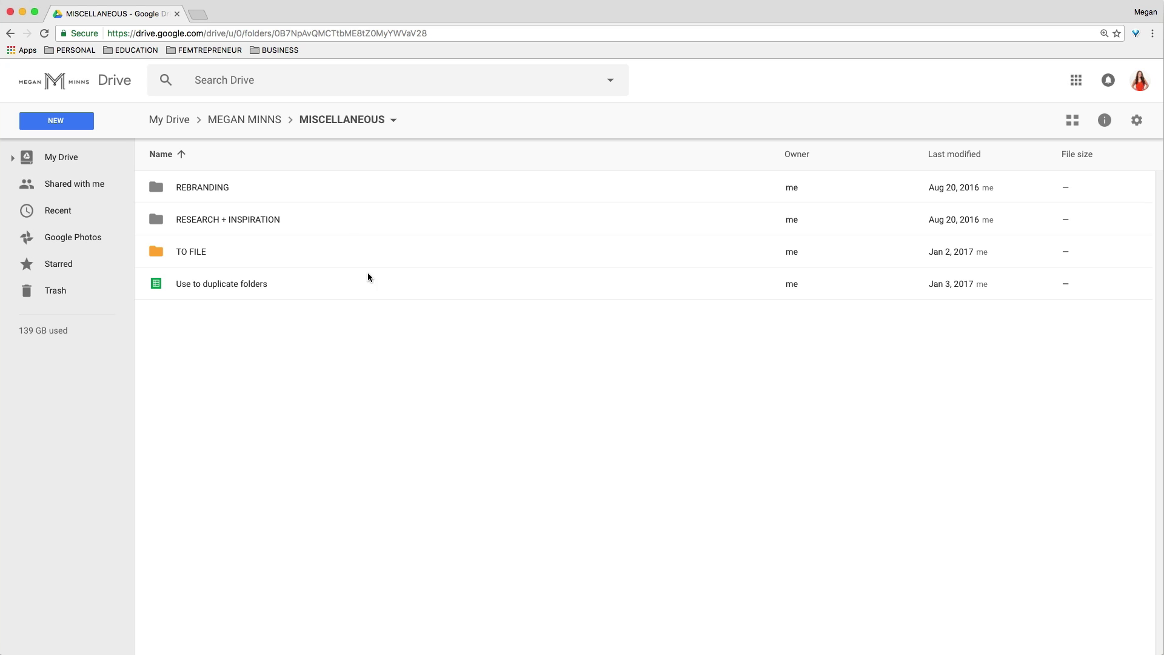
left_click(324, 183)
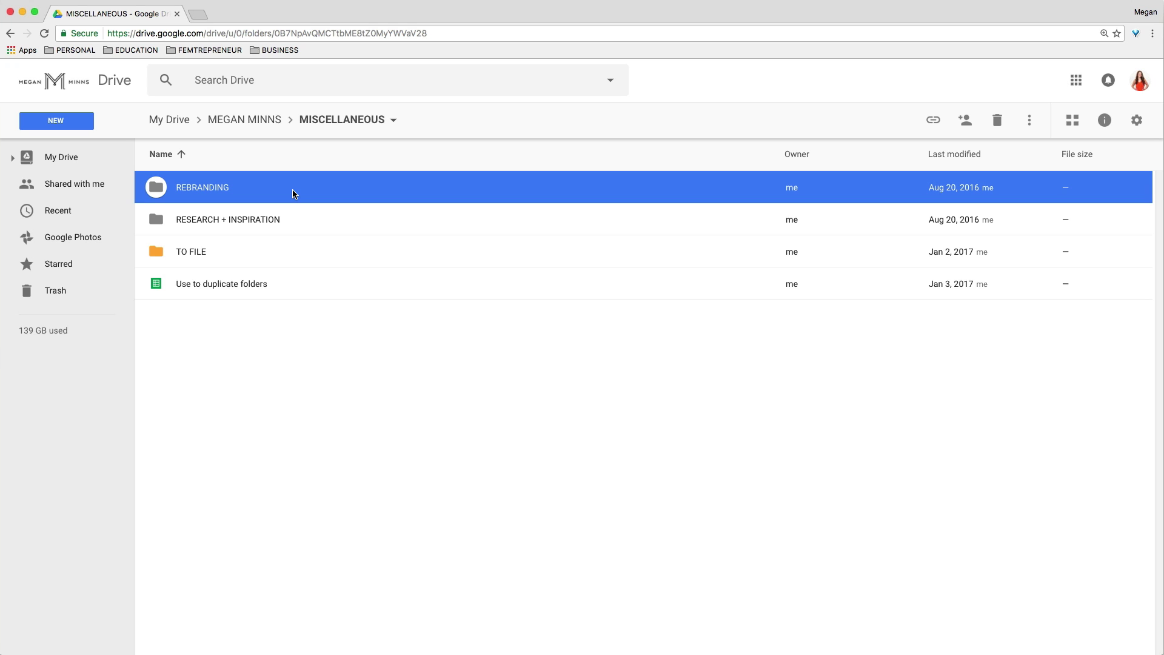
left_click(358, 222)
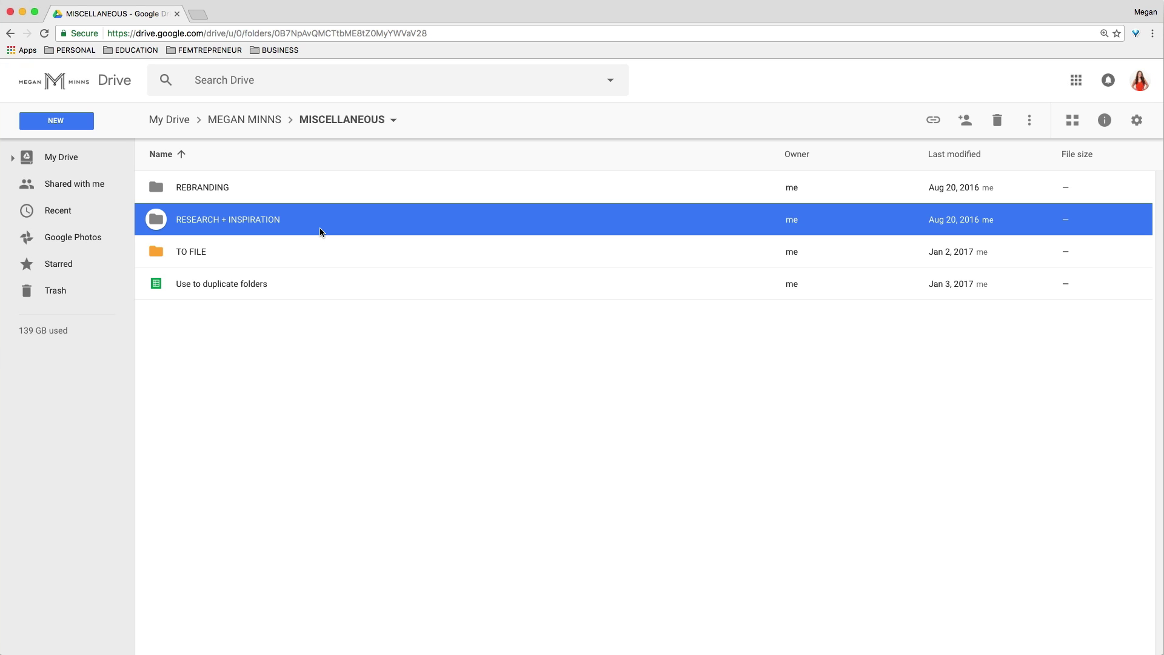
left_click(364, 255)
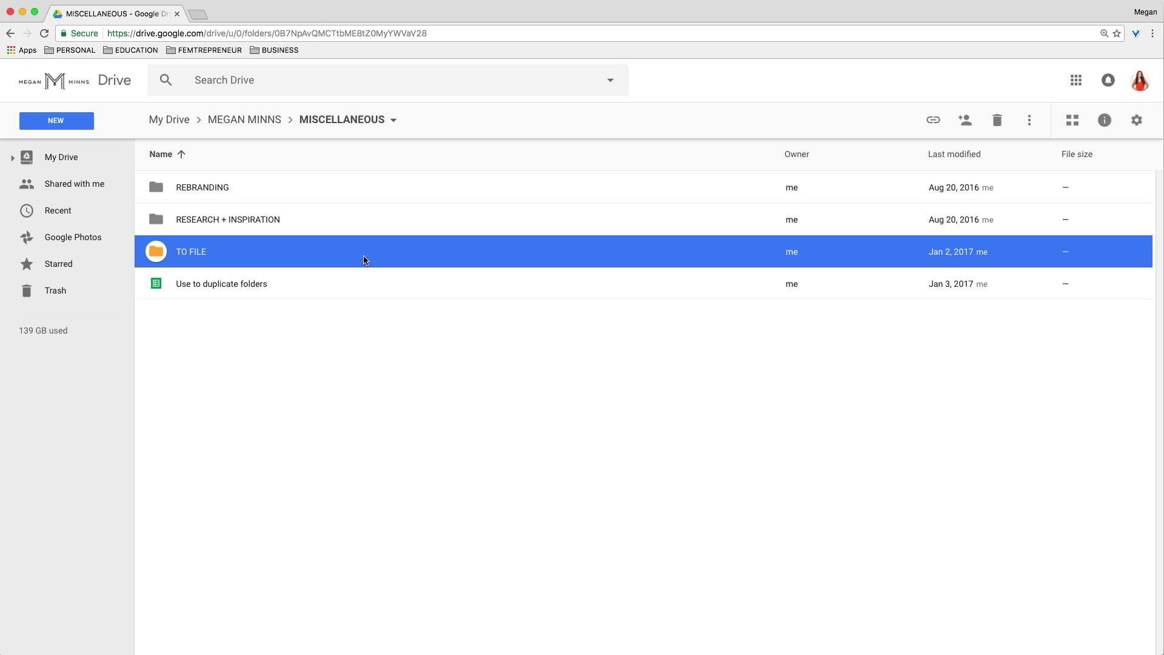
left_click(242, 255)
left_click(255, 121)
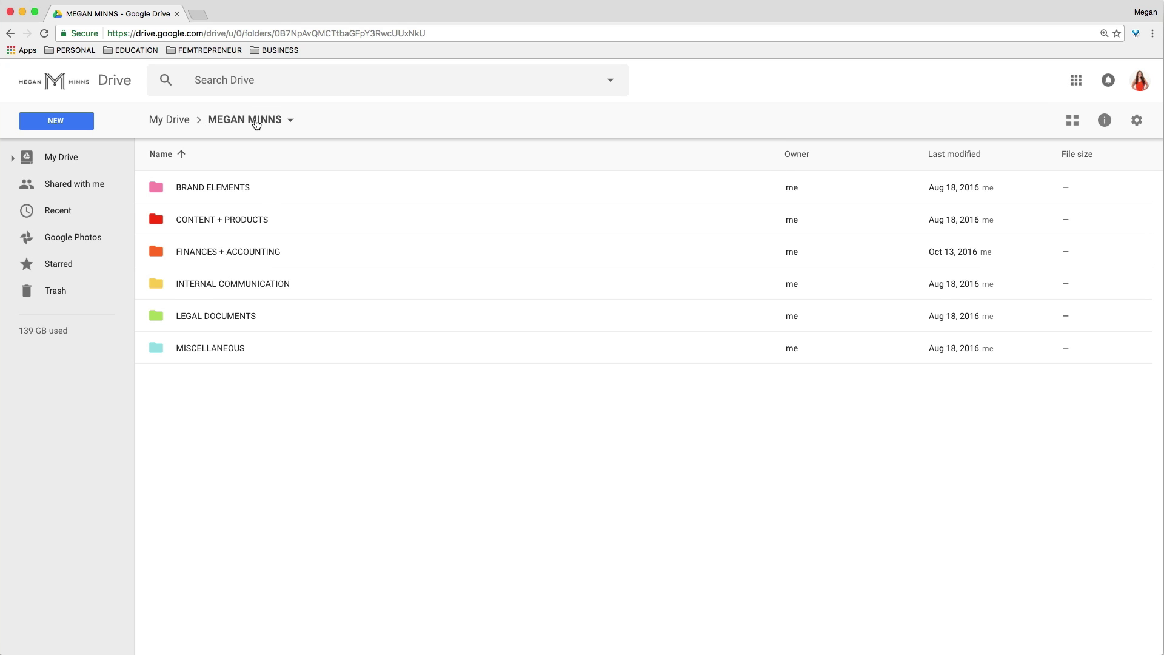